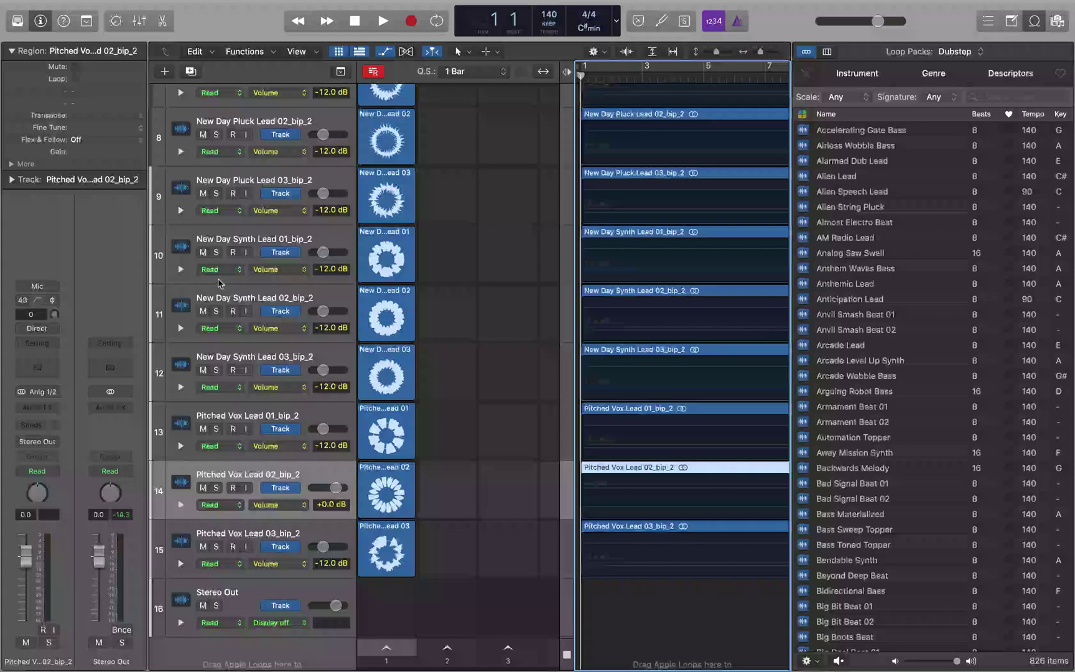
Show the Mixer and confirm the last channel strip is Pitched Vox Lead 02_bip_2, leaving its level unchanged
key(x)
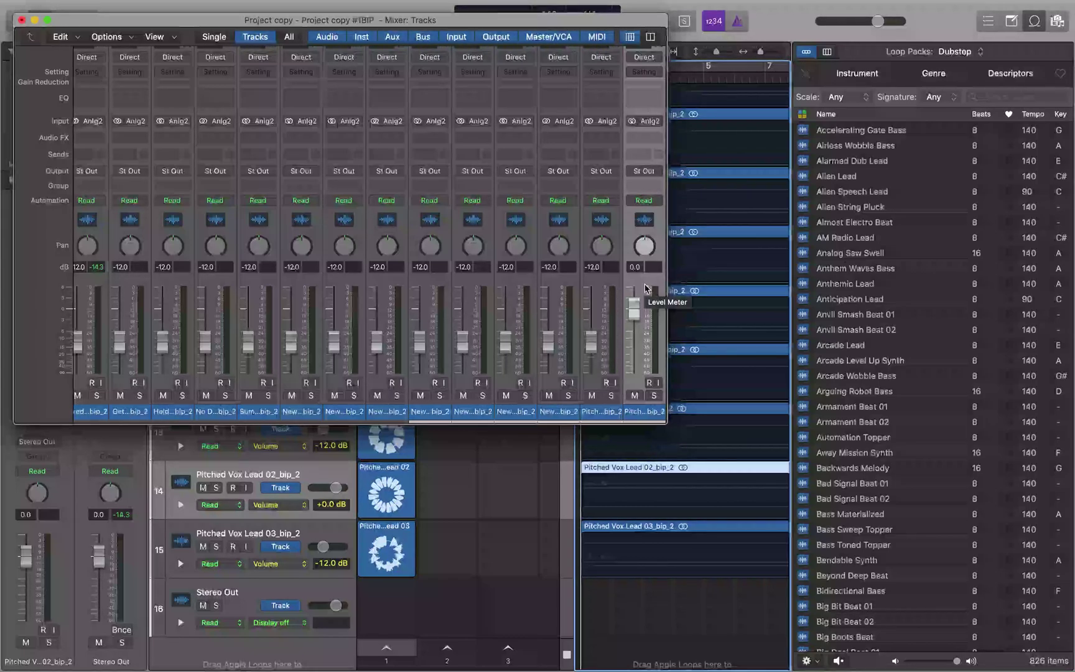
double_click(644, 410)
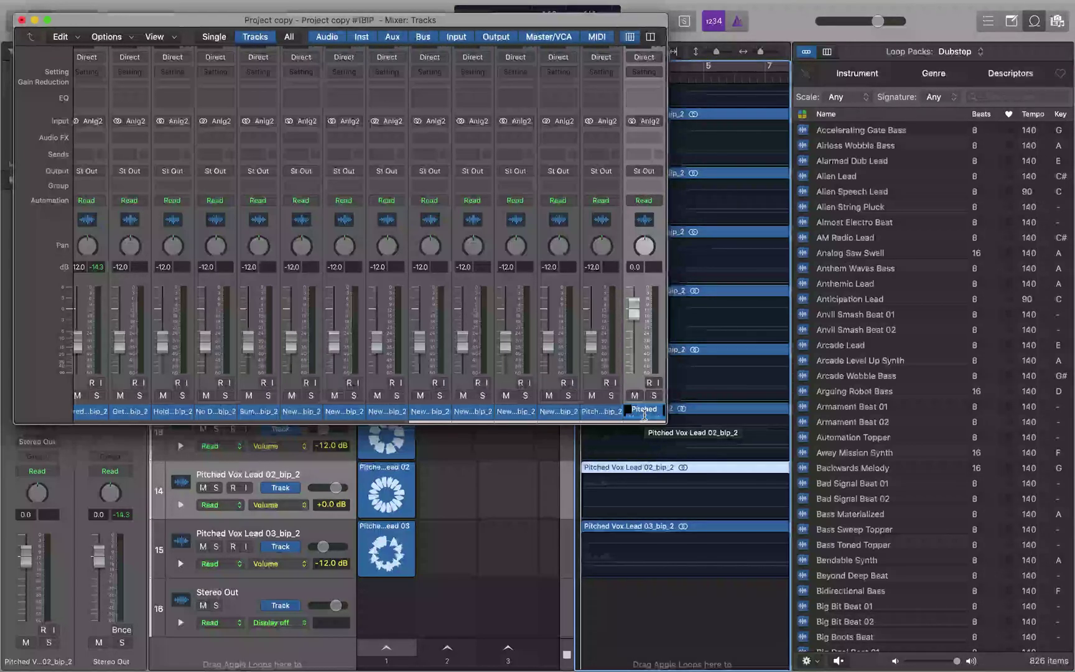
double_click(633, 266)
key(Return)
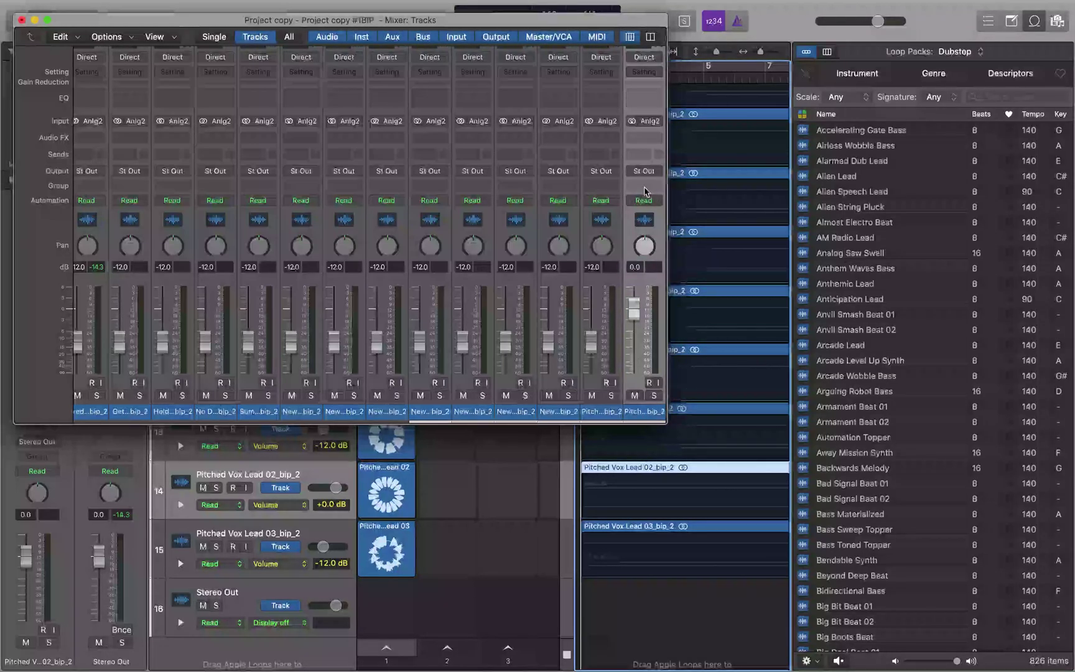
Insert a Channel EQ in Pitched Vox Lead 02_bip_2's Audio FX slot, then close the plug-in and Mixer windows
click(645, 138)
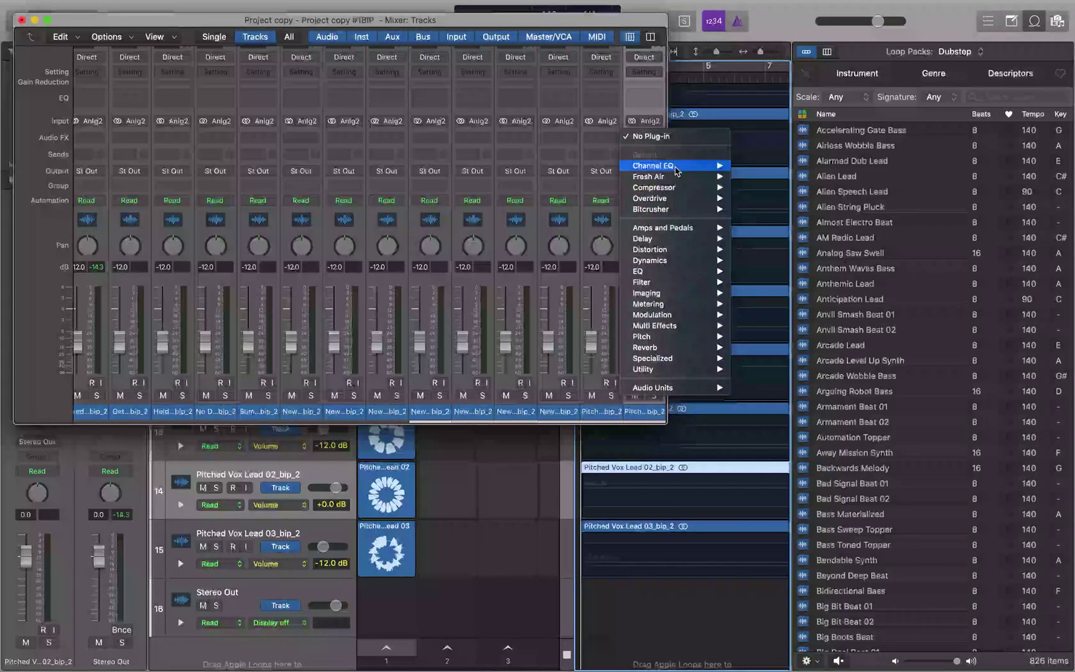
click(676, 168)
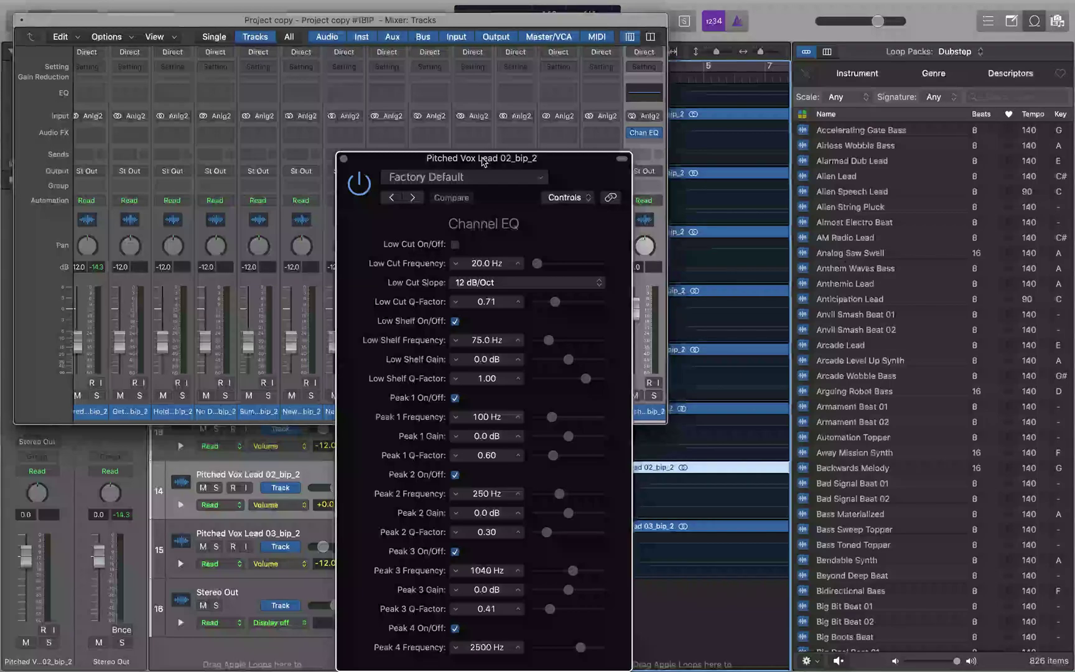
key(super+w)
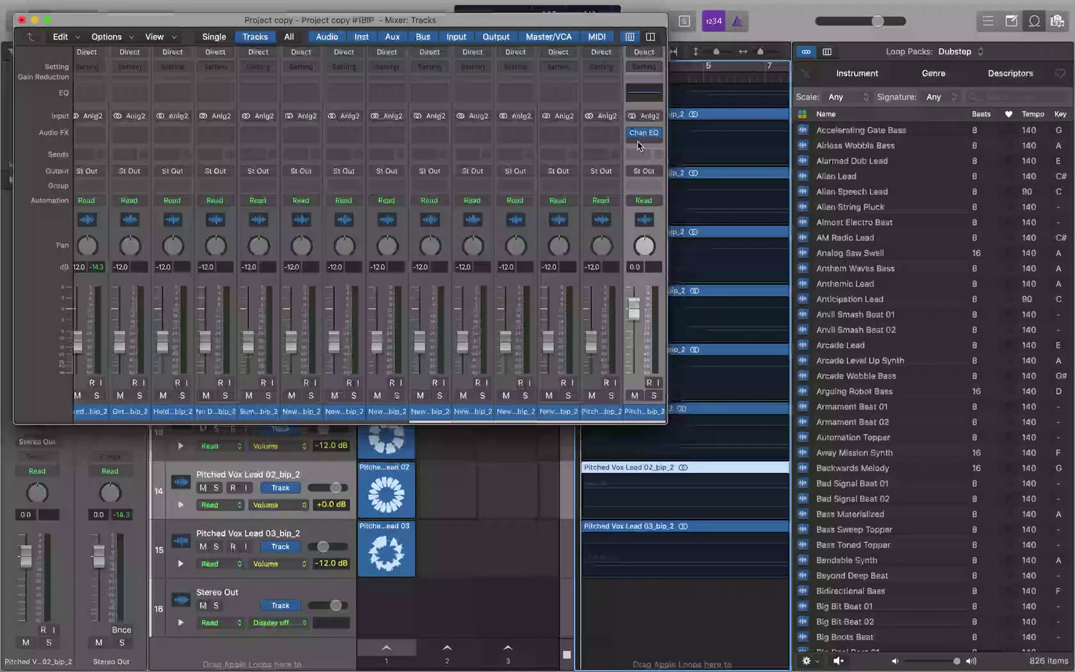
key(super+w)
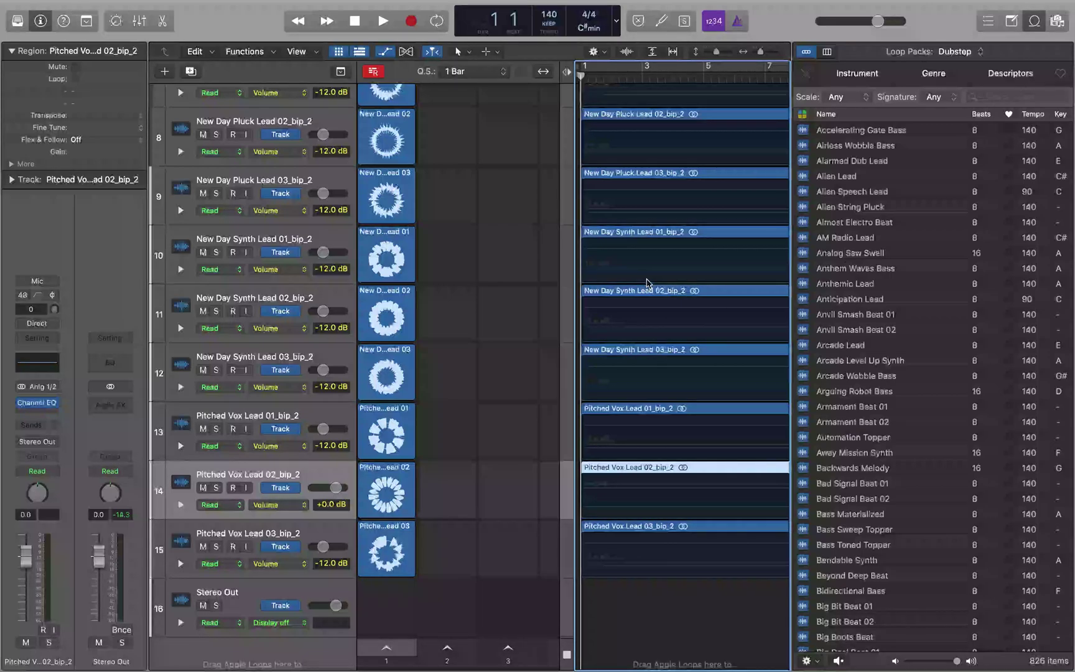
scroll(646, 283, up, 10)
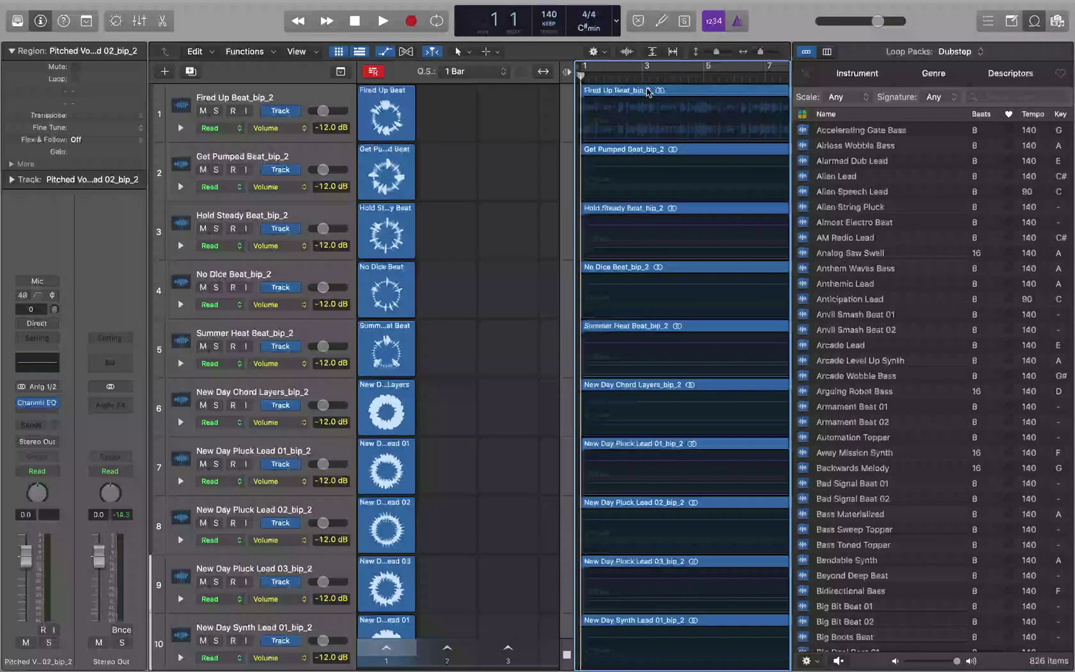
key(Down)
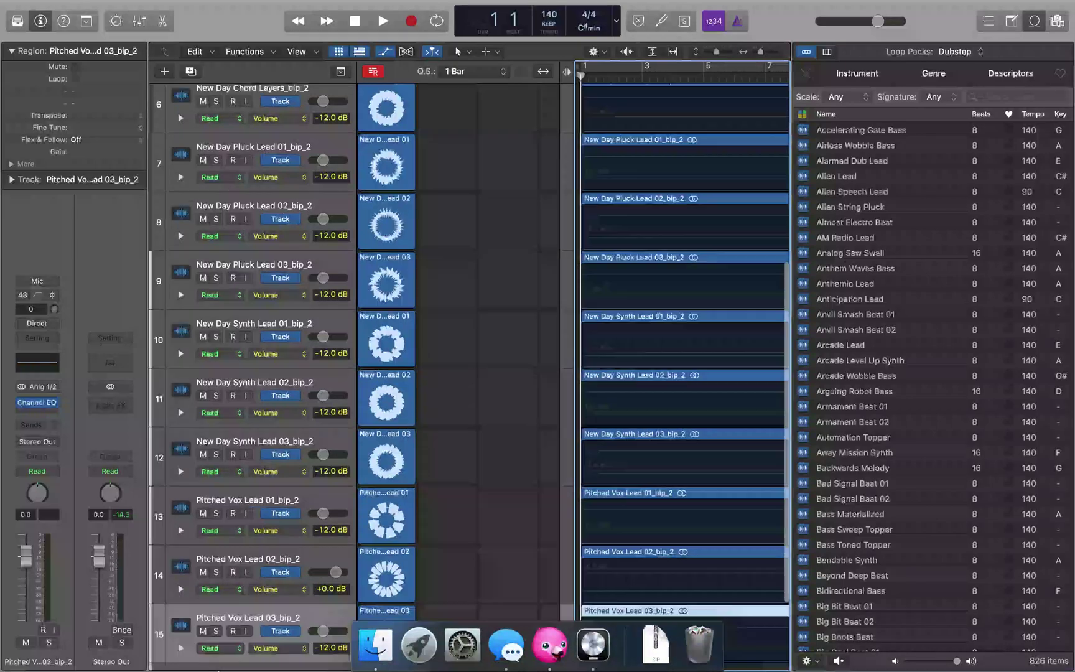
click(253, 576)
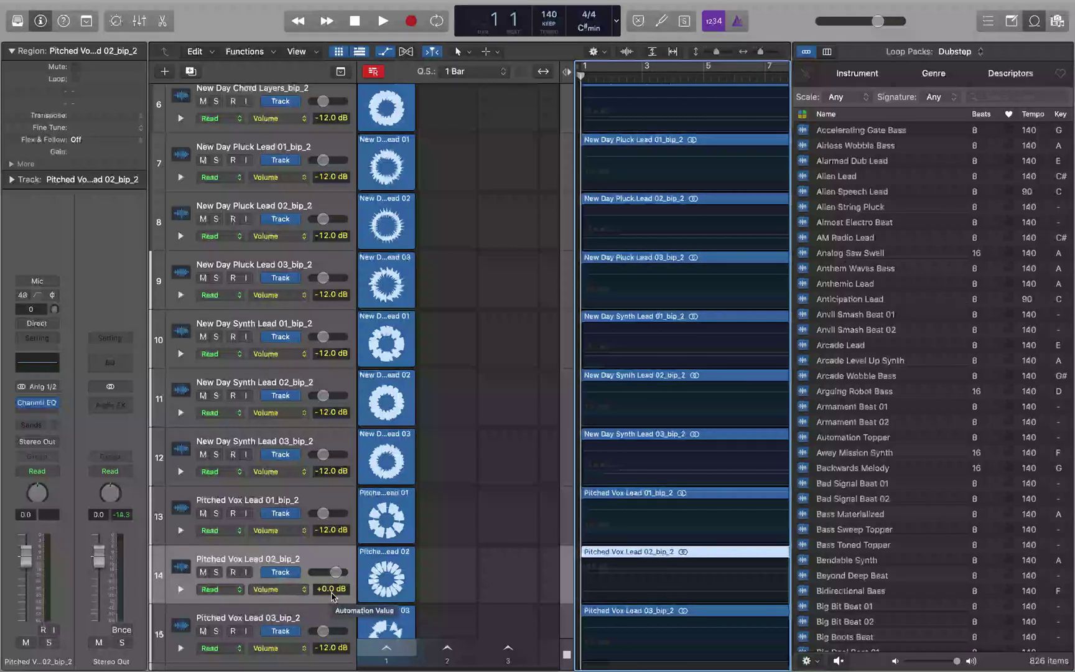
Set Pitched Vox Lead 02's automation parameter to Channel EQ High Cut Frequency and show the EQ window
click(278, 594)
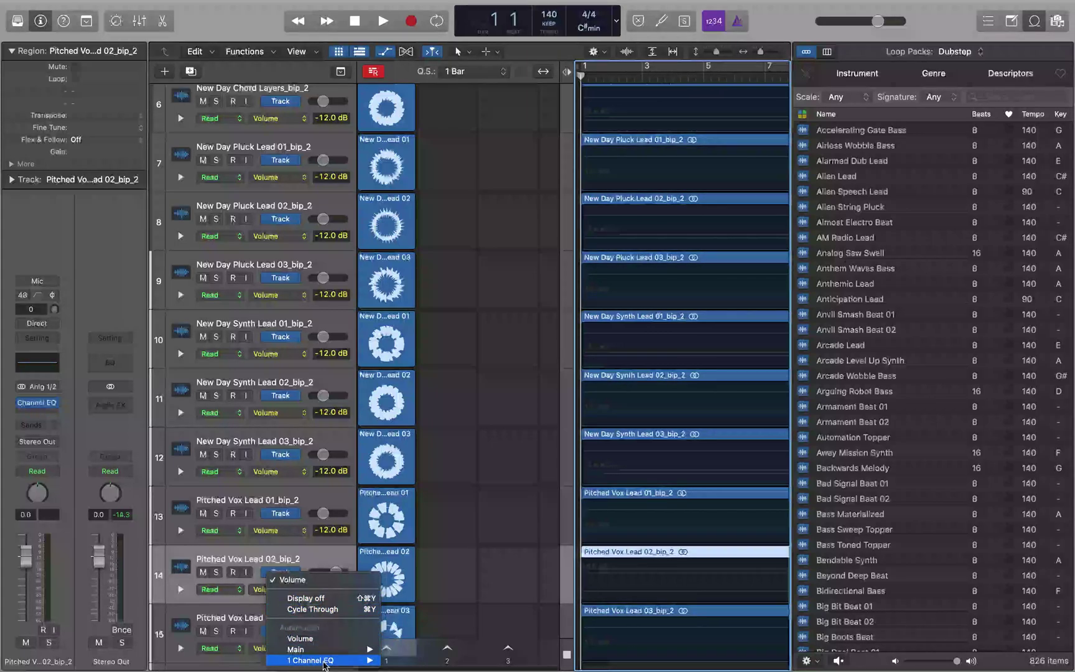
mouse_move(324, 662)
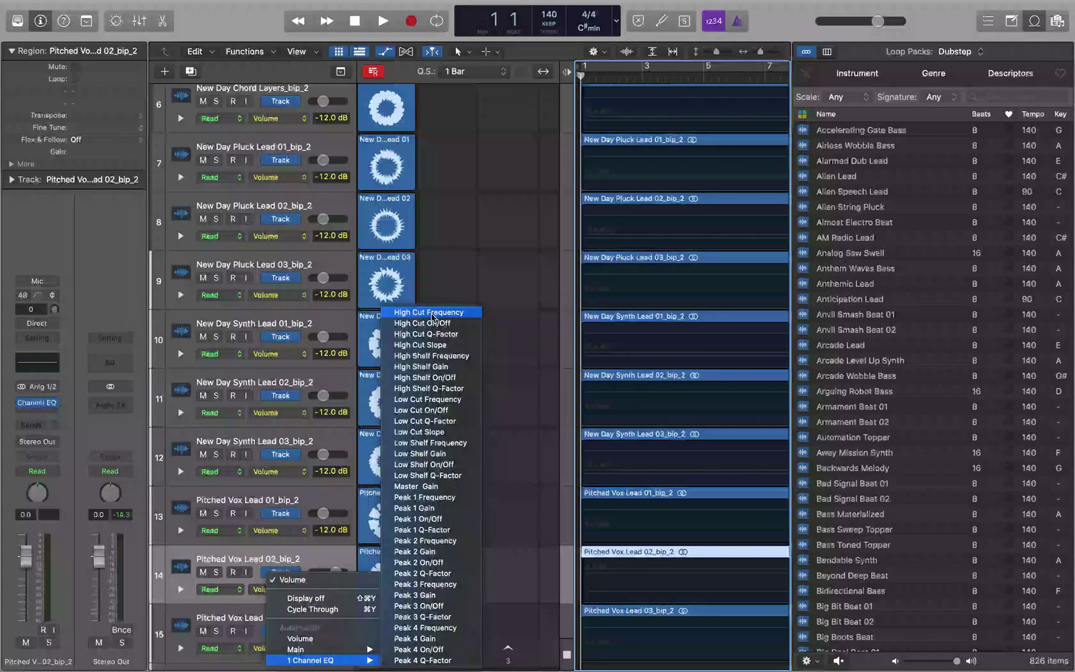
click(432, 313)
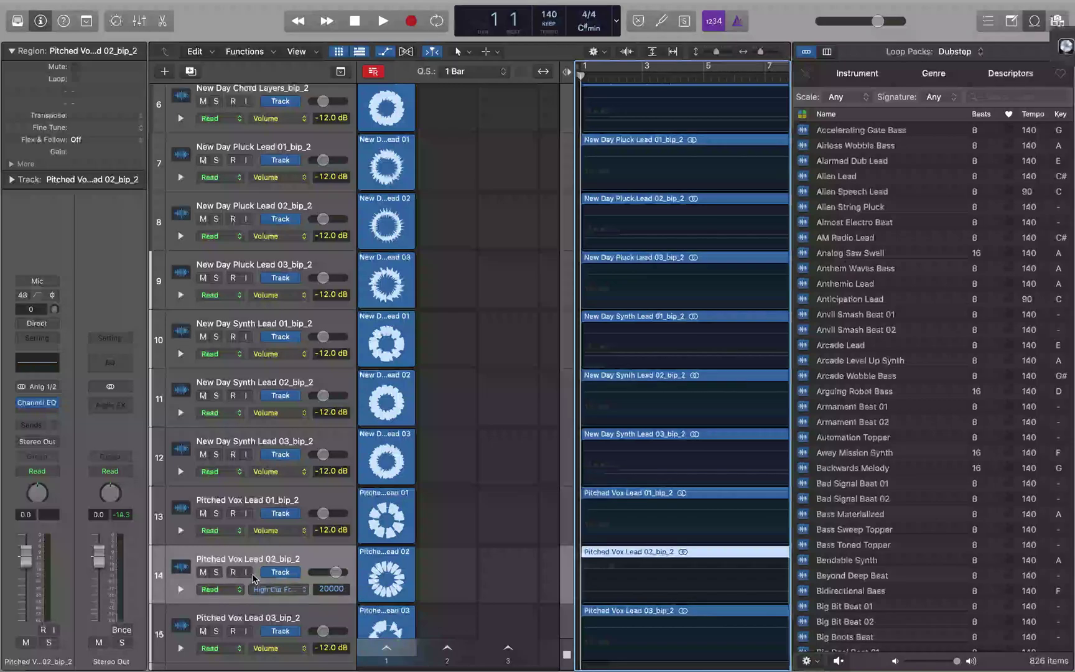
key(v)
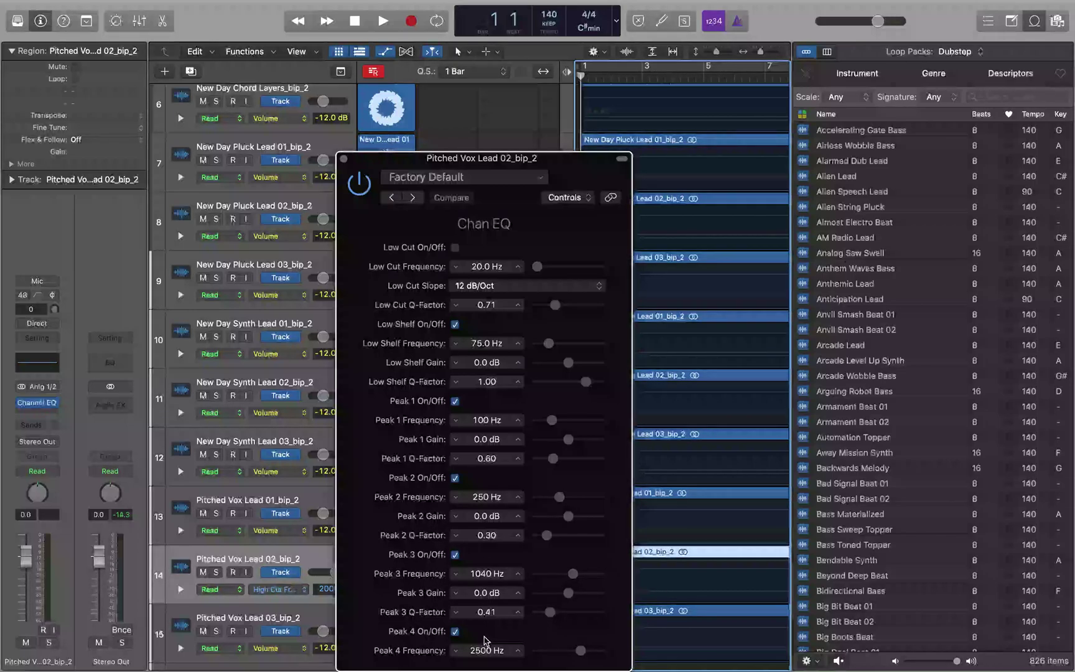
Enable the Channel EQ's High Cut band at 20000 Hz with a 24 dB/Oct slope
scroll(485, 640, down, 5)
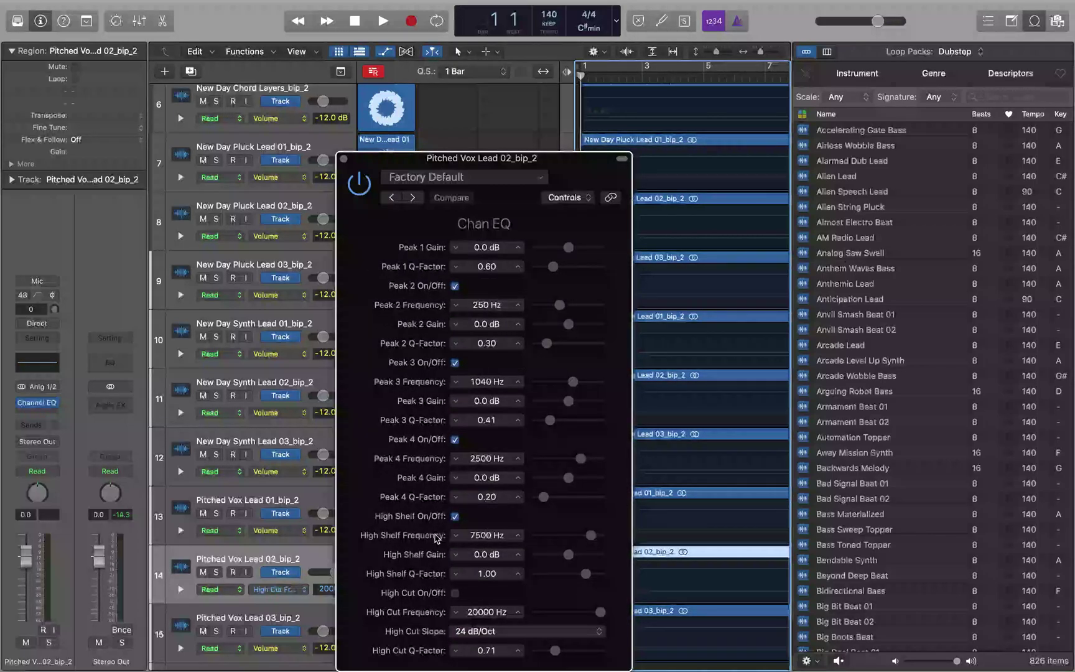
click(485, 600)
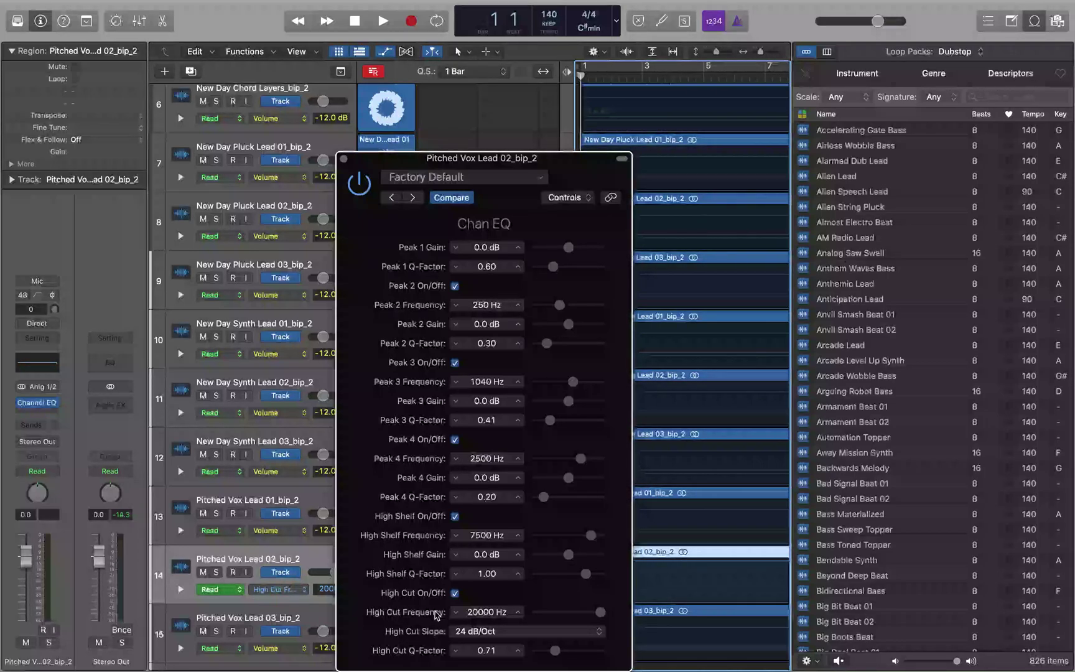
Briefly play back the vocal, then move the playhead back one beat
key(space)
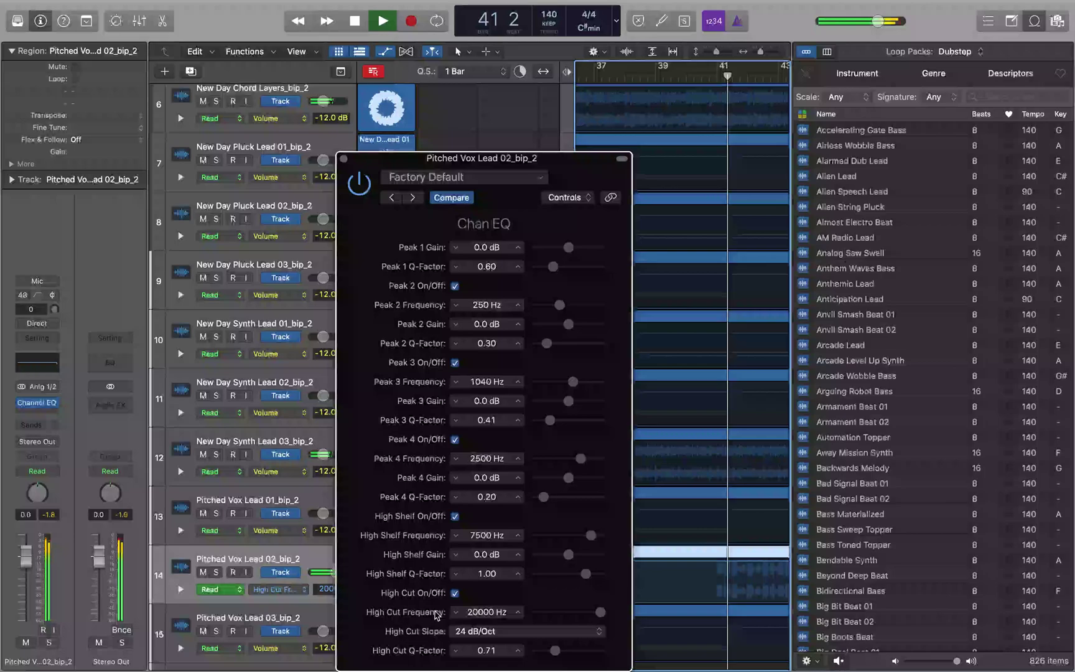
key(space)
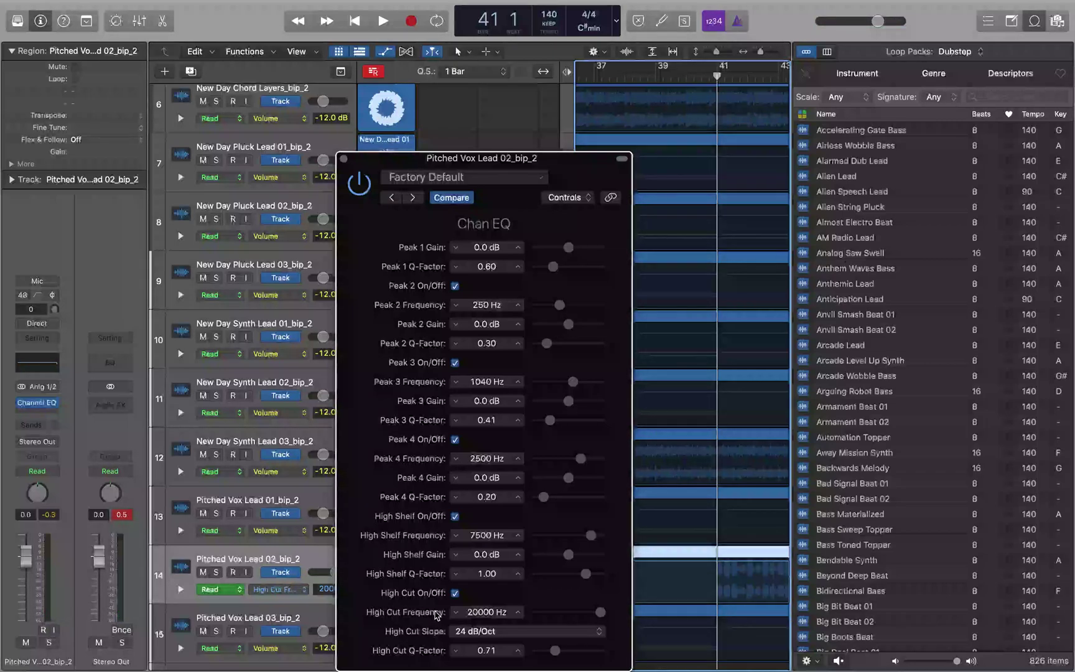
key(comma)
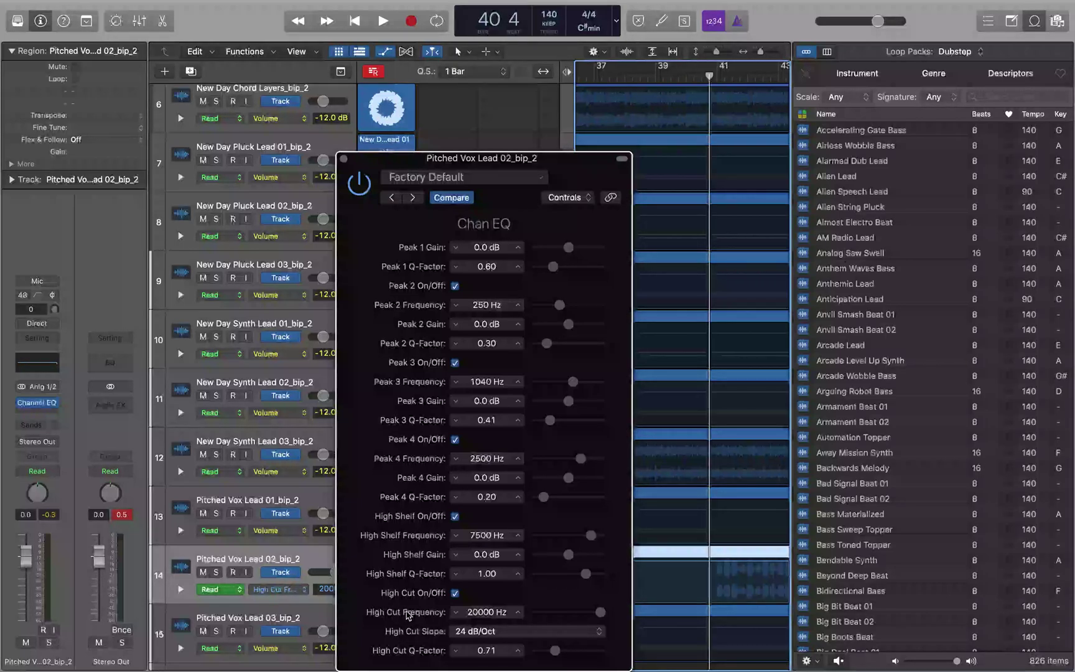
Lower the High Cut Frequency from 20000 Hz to about 150 Hz, writing automation
scroll(487, 612, down, 6)
scroll(487, 612, down, 8)
scroll(487, 612, down, 6)
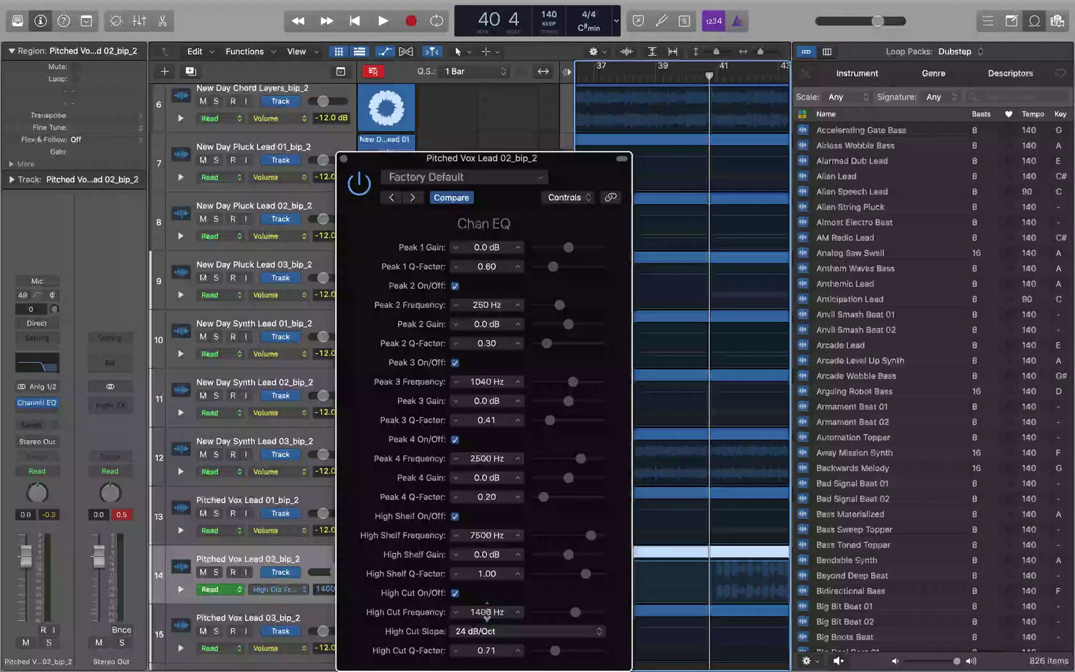
scroll(487, 612, down, 7)
scroll(487, 612, down, 5)
drag(486, 615, 487, 614)
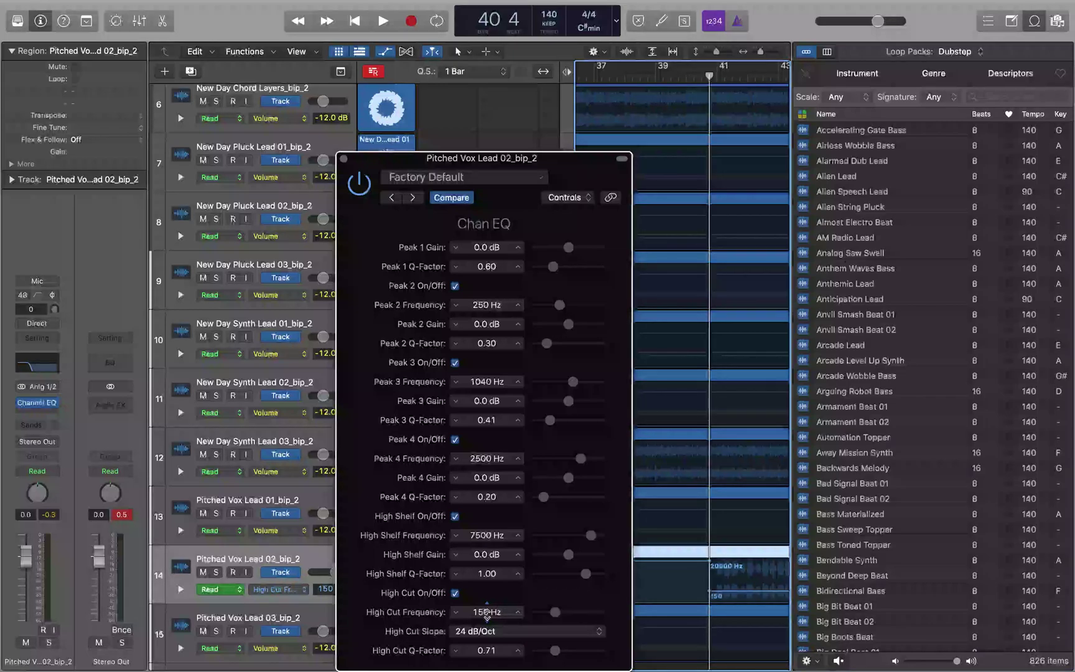
At bar 49, raise the High Cut Frequency from 150 Hz back to 20000 Hz
key(period)
key(period)
key(period)
key(period)
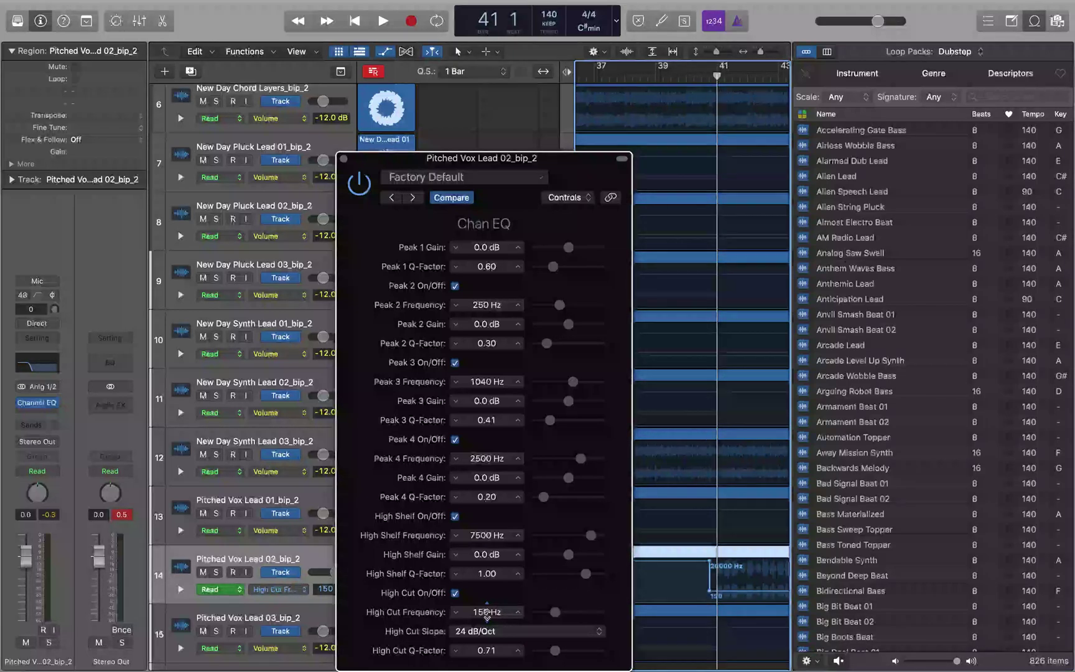
key(period)
key(period)
key(period)
key(period)
key(period)
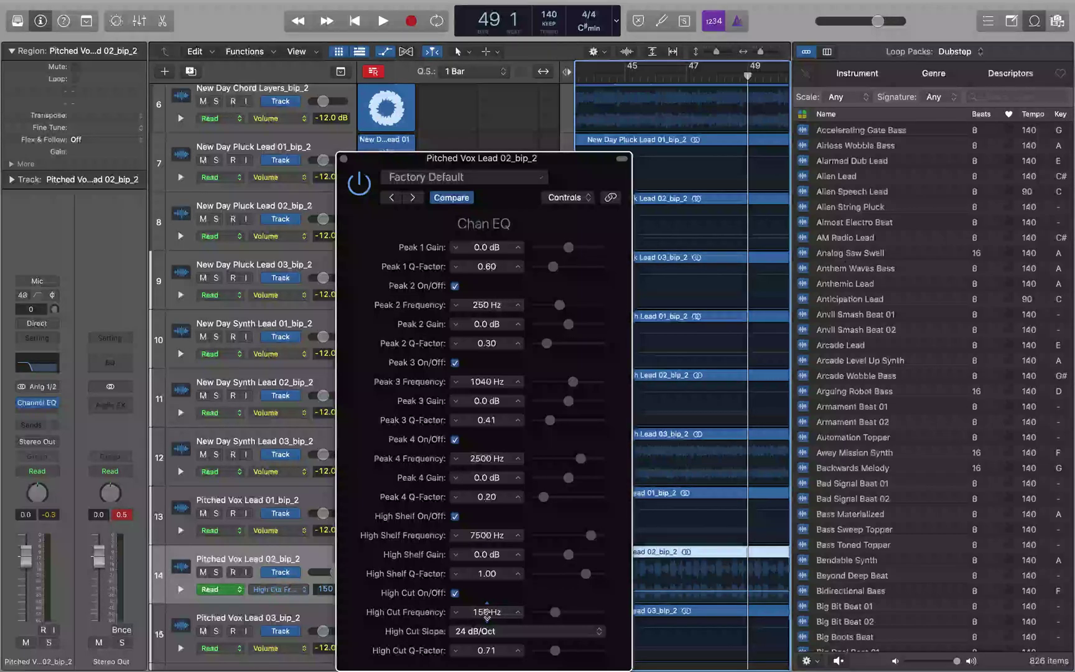
scroll(487, 613, up, 1)
scroll(487, 613, up, 15)
scroll(487, 613, up, 4)
scroll(487, 613, up, 5)
scroll(487, 613, up, 18)
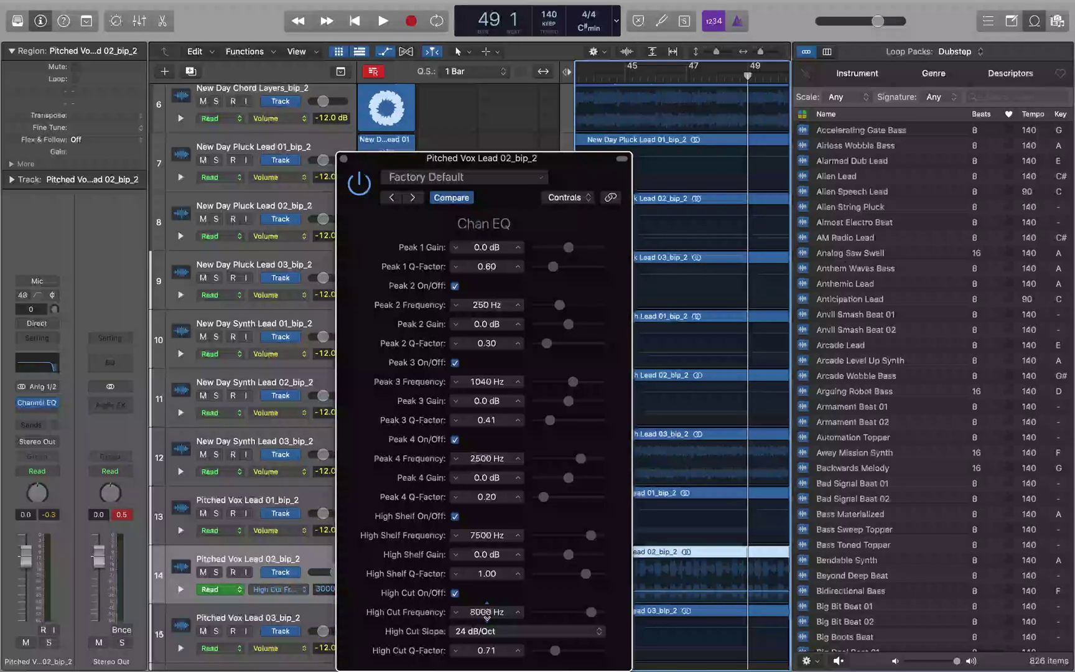
scroll(487, 613, up, 2)
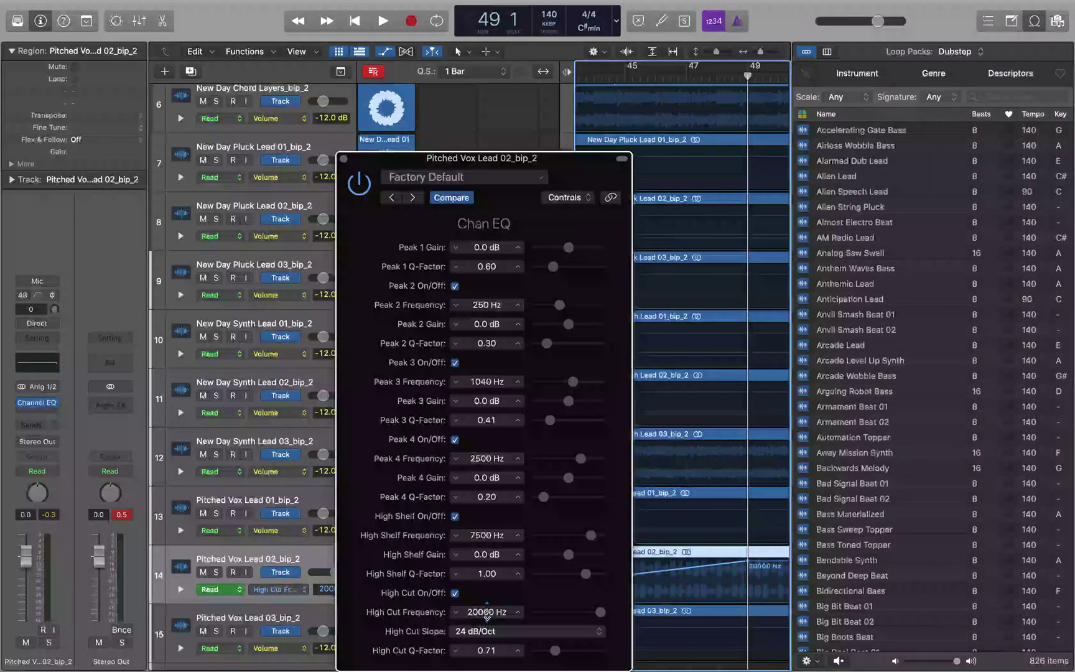
key(comma)
key(comma)
key(comma)
key(comma)
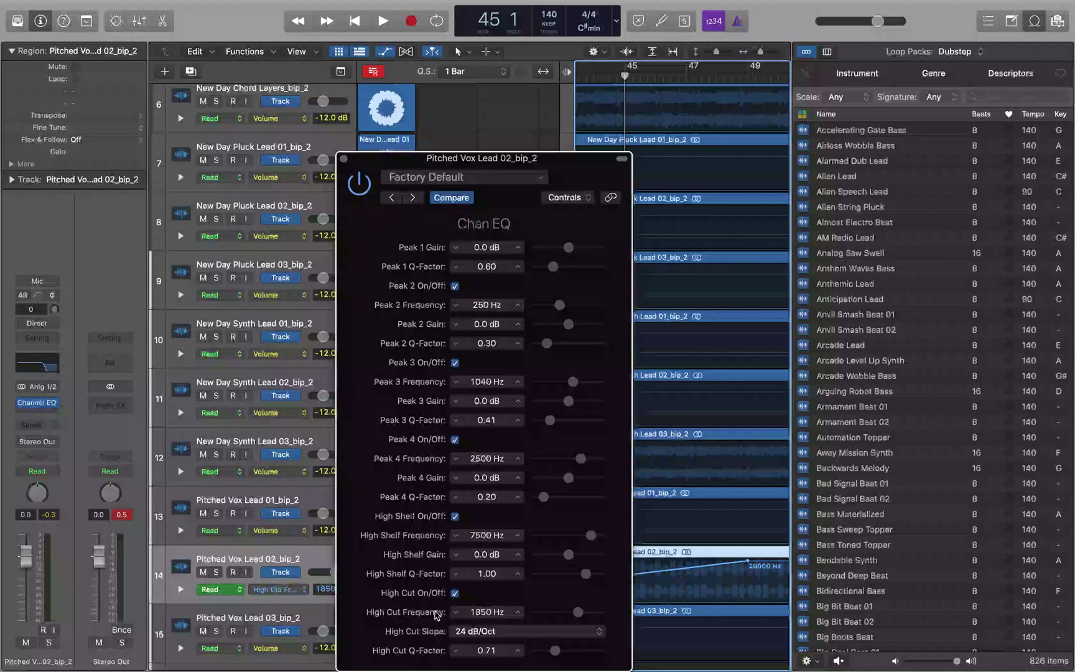
key(comma)
key(comma)
key(comma)
key(comma)
key(comma)
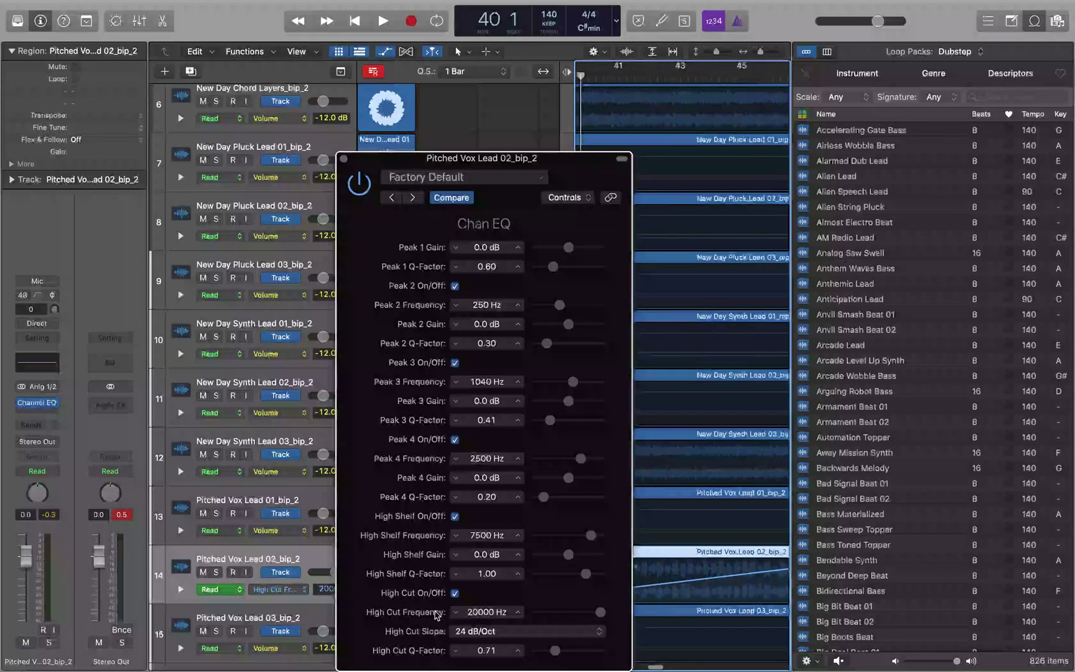
key(comma)
key(comma)
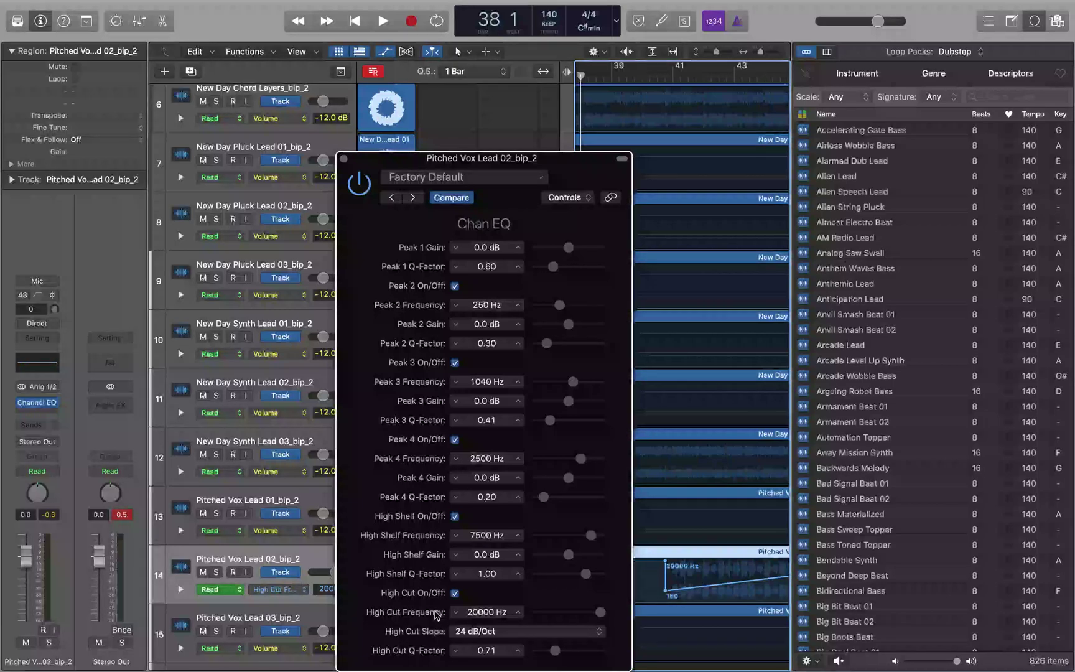
key(period)
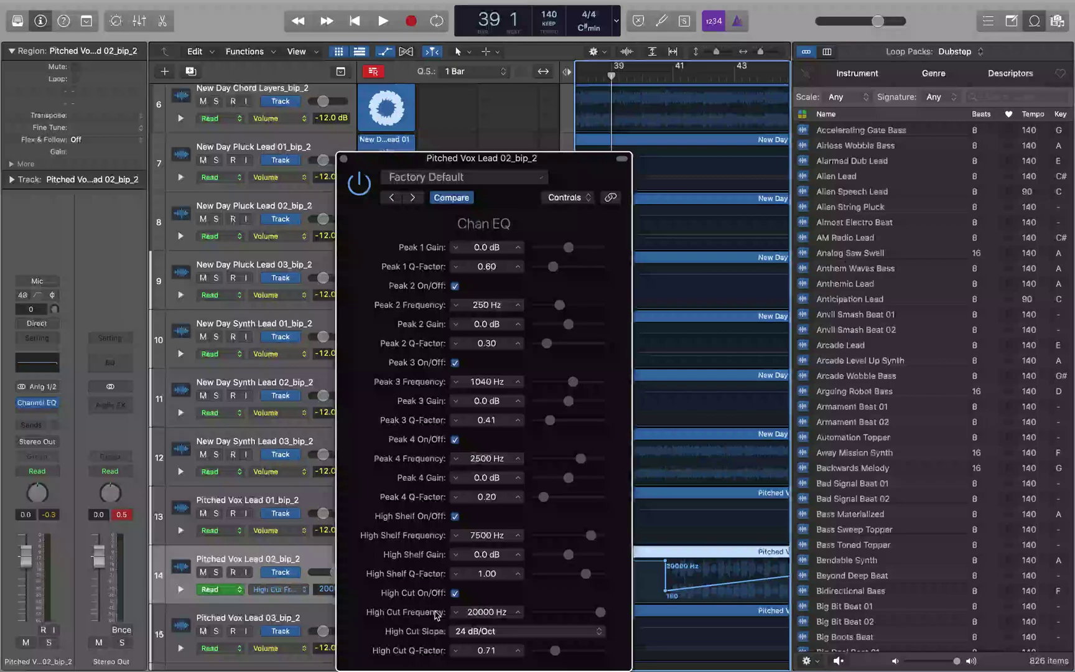
key(period)
key(period)
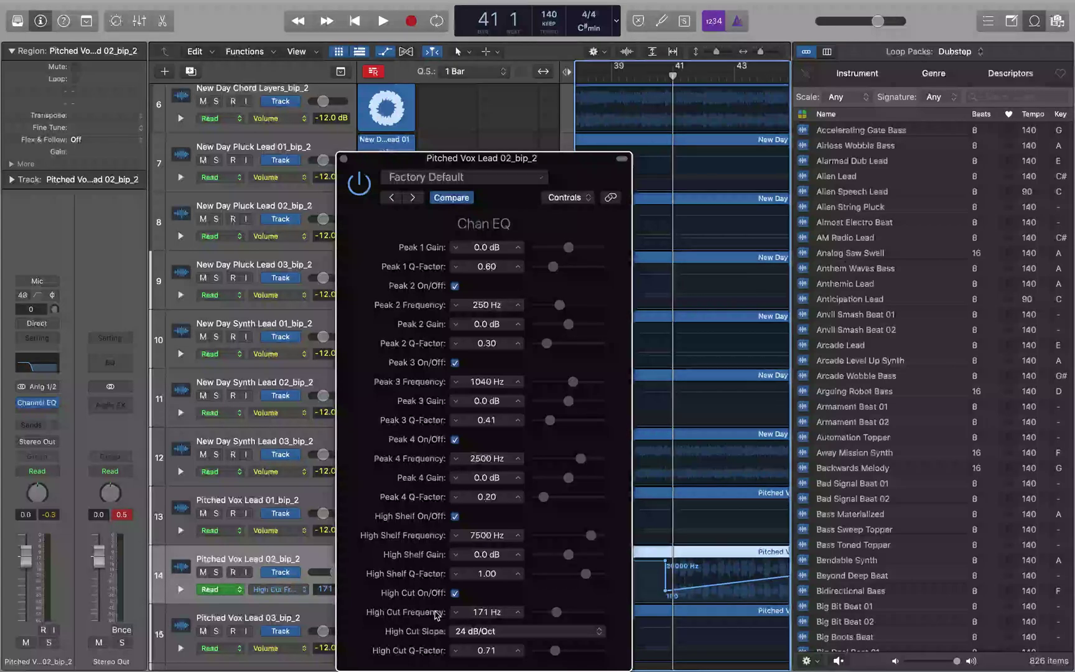
key(comma)
key(comma)
key(comma)
key(comma)
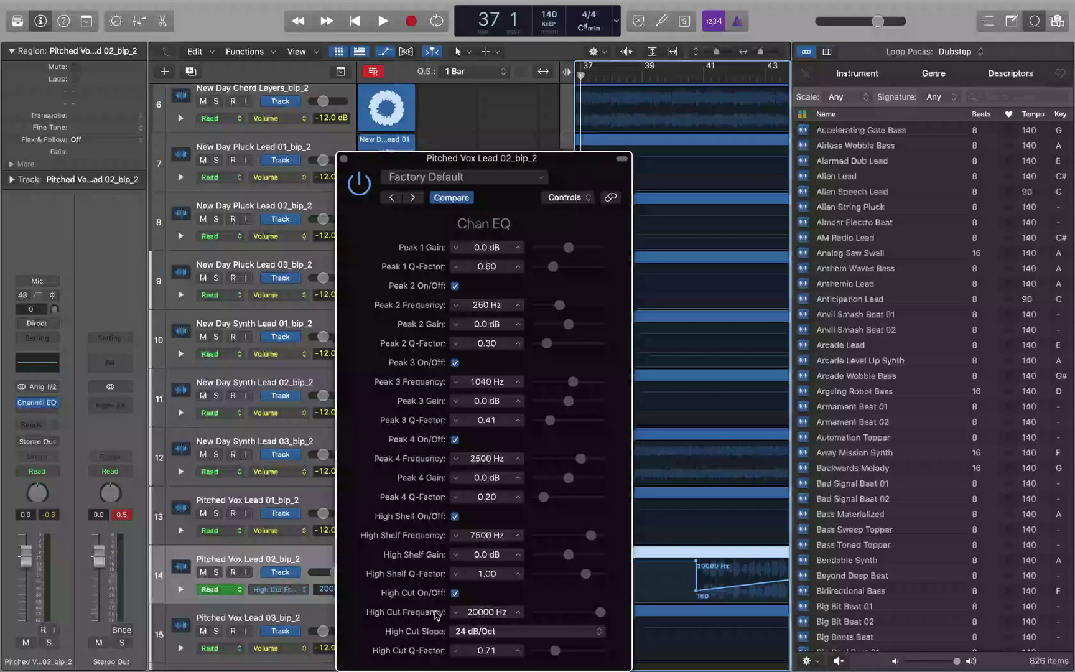
key(space)
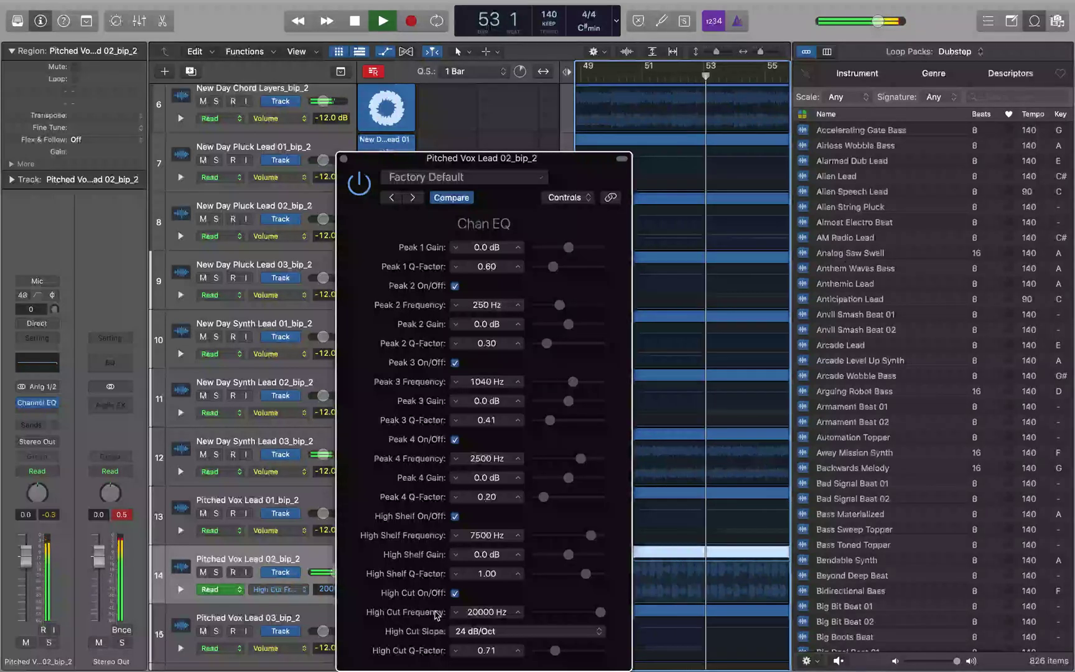
key(space)
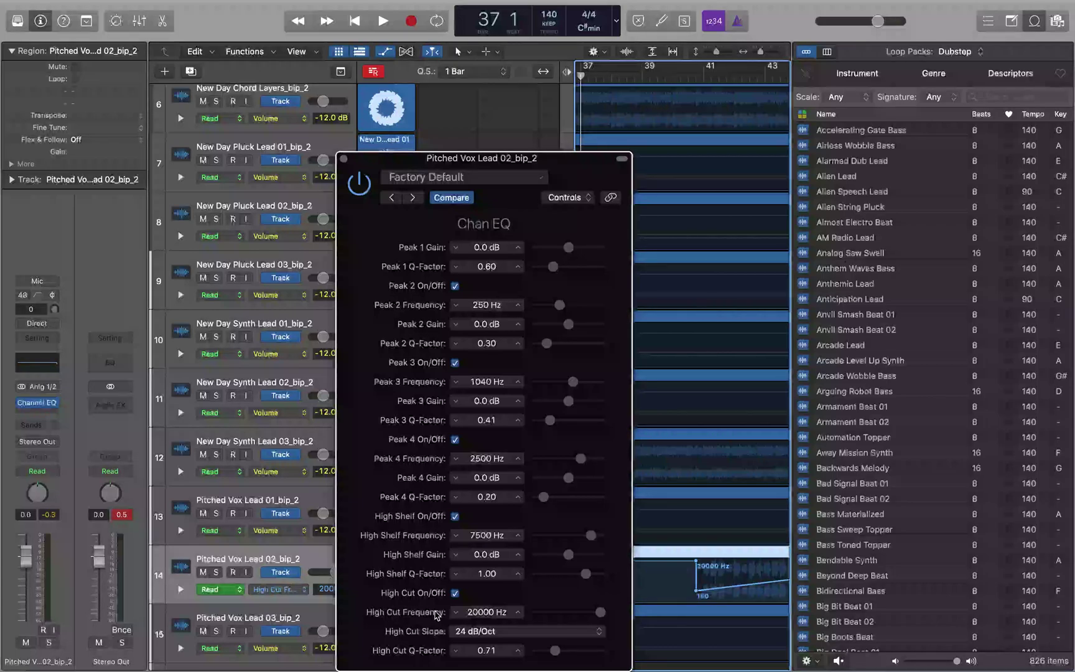
key(period)
key(period)
key(period)
key(period)
key(period)
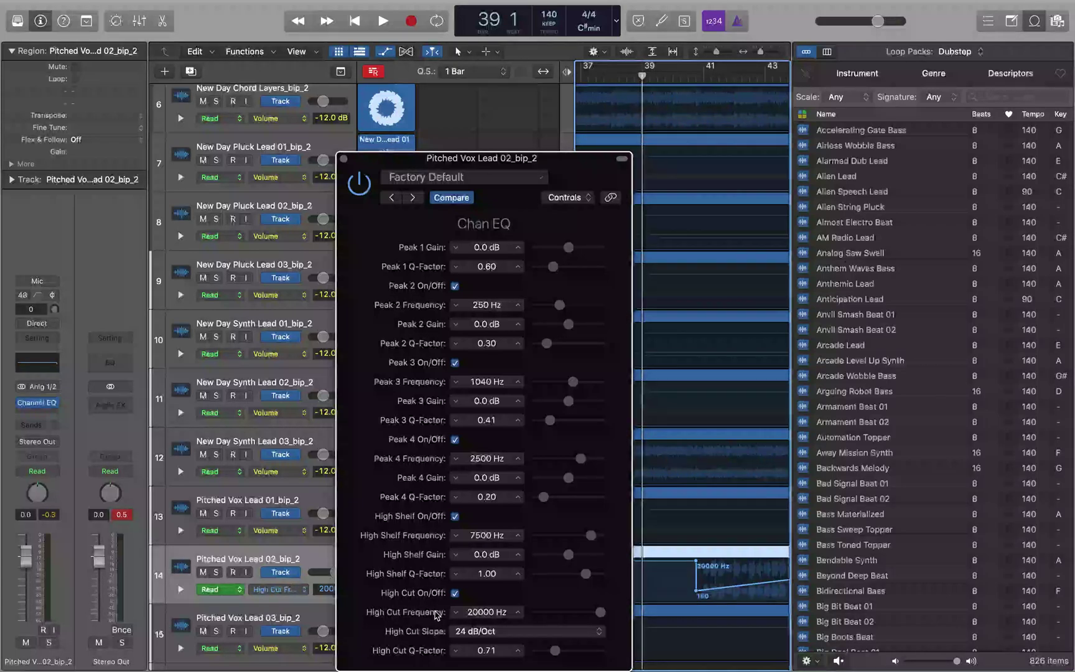
key(comma)
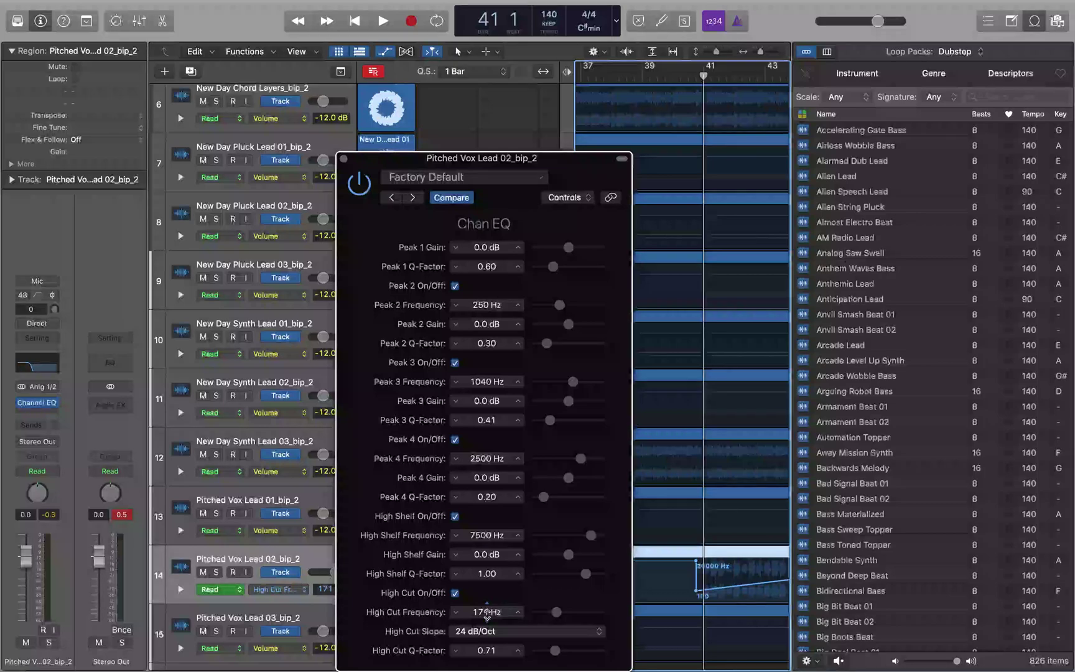
Raise the bar-41 High Cut Frequency from 171 Hz toward about 200 Hz
drag(486, 614, 487, 613)
drag(487, 614, 486, 613)
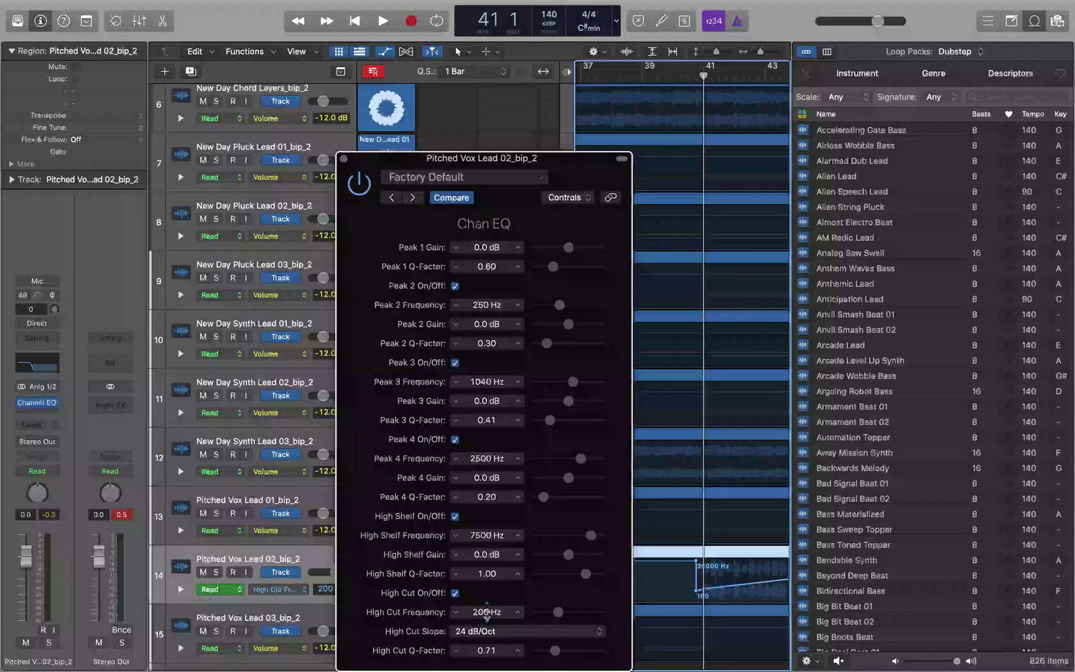
key(comma)
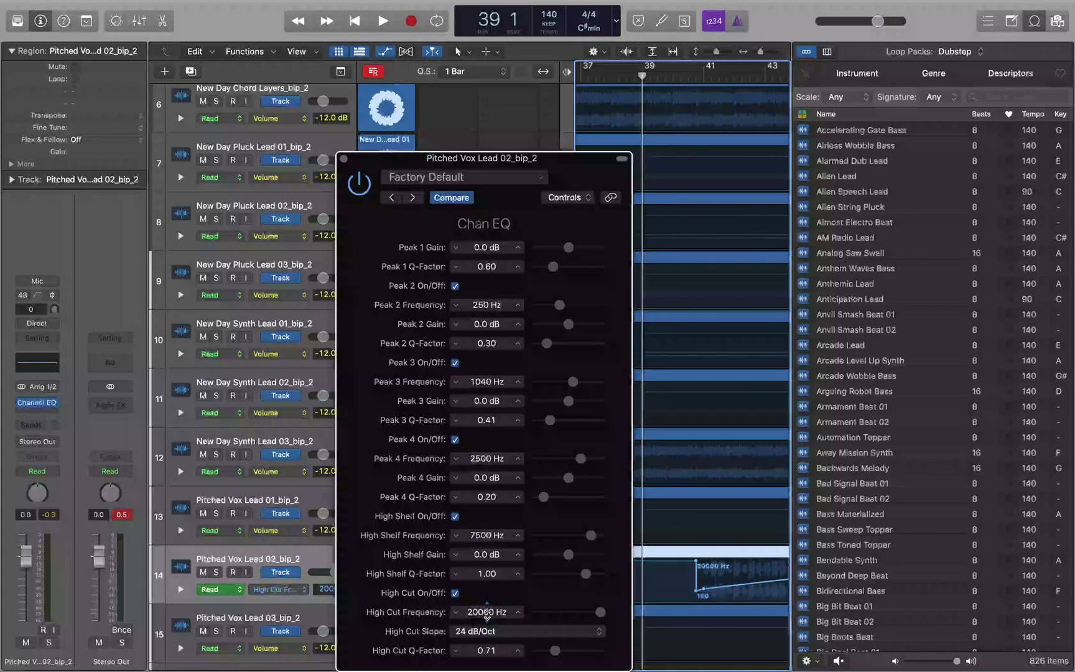
key(space)
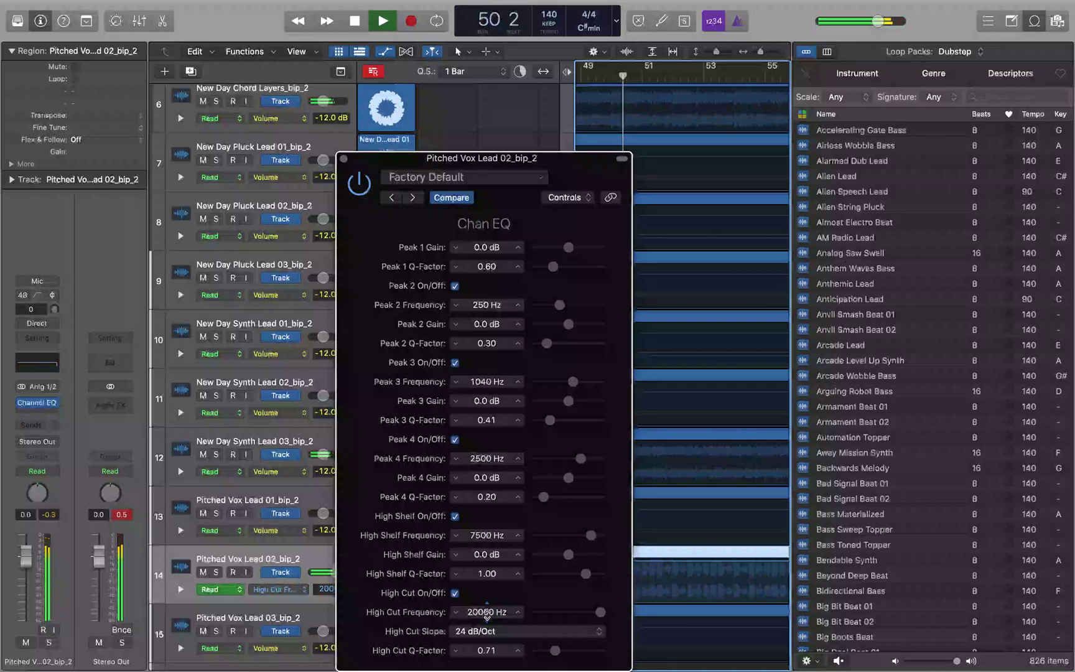
key(space)
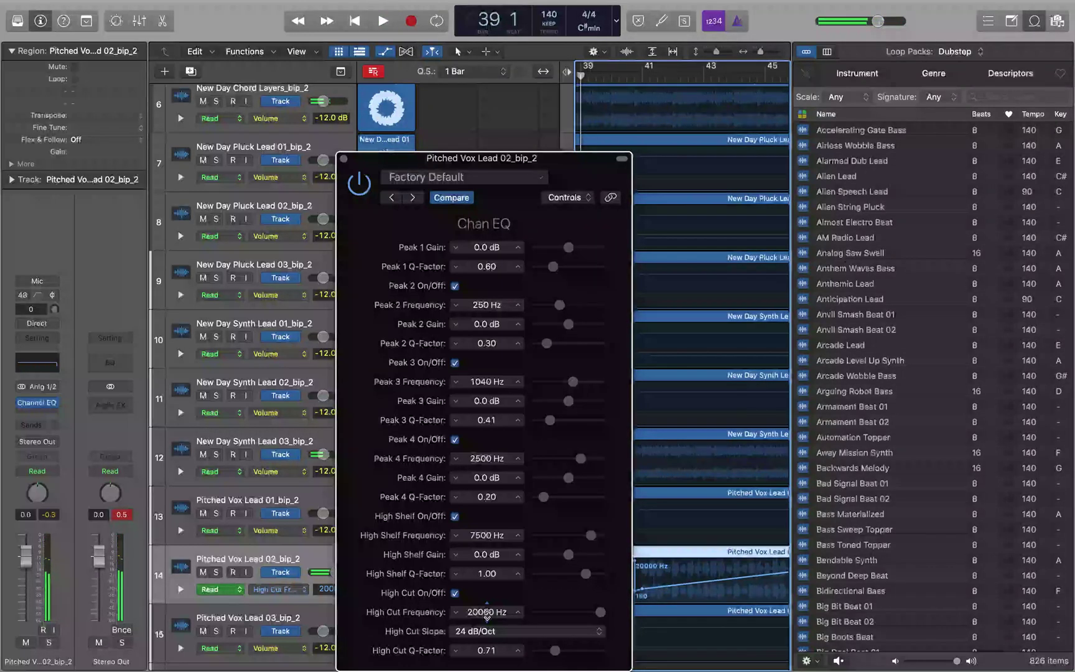